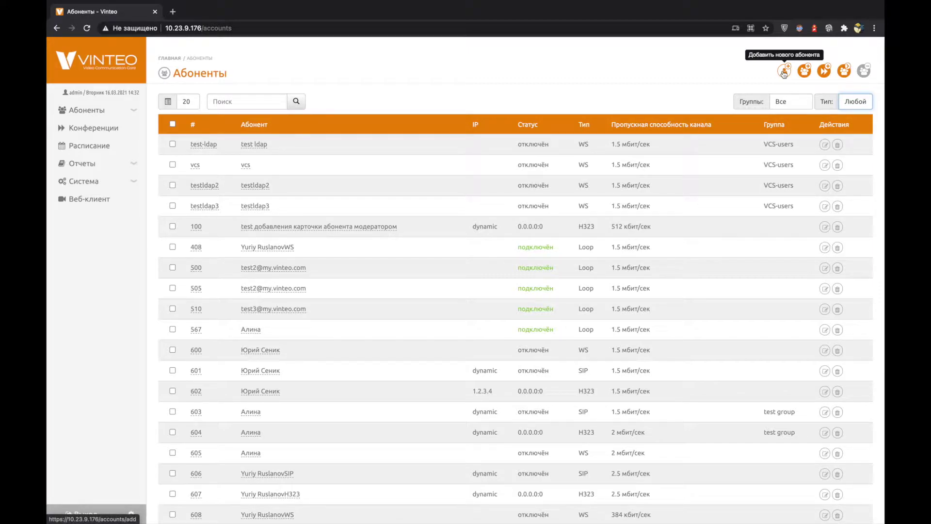
Open the 'Добавить нового абонента' form from the top right of the Абоненты page
{"action": "left_click", "coordinate": [784, 73]}
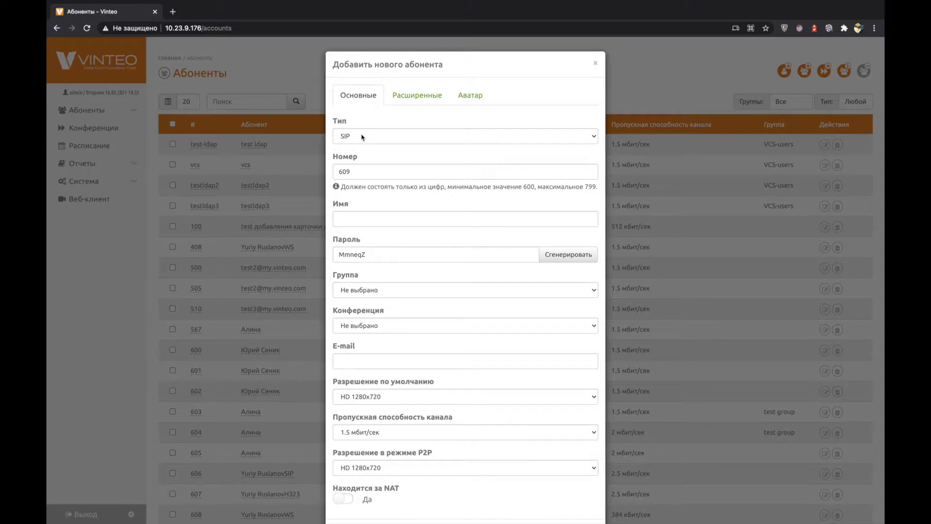
Keep the subscriber type as SIP and fill the name from the autofill suggestion
{"action": "left_click", "coordinate": [362, 137]}
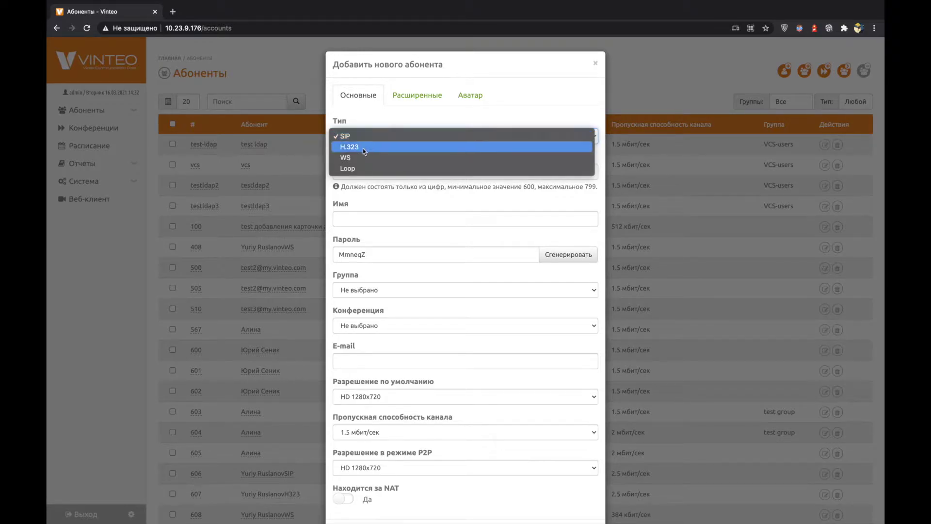
{"action": "left_click", "coordinate": [390, 113]}
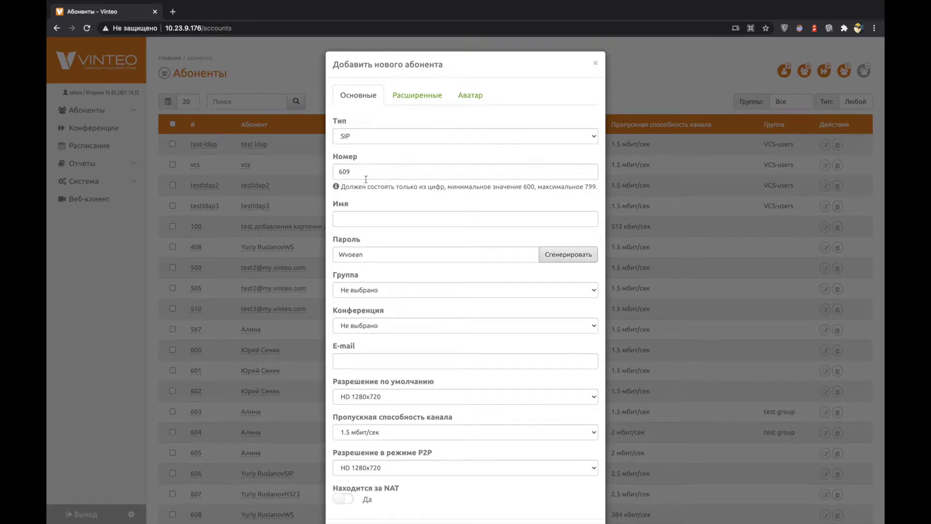
{"action": "left_click", "coordinate": [410, 219]}
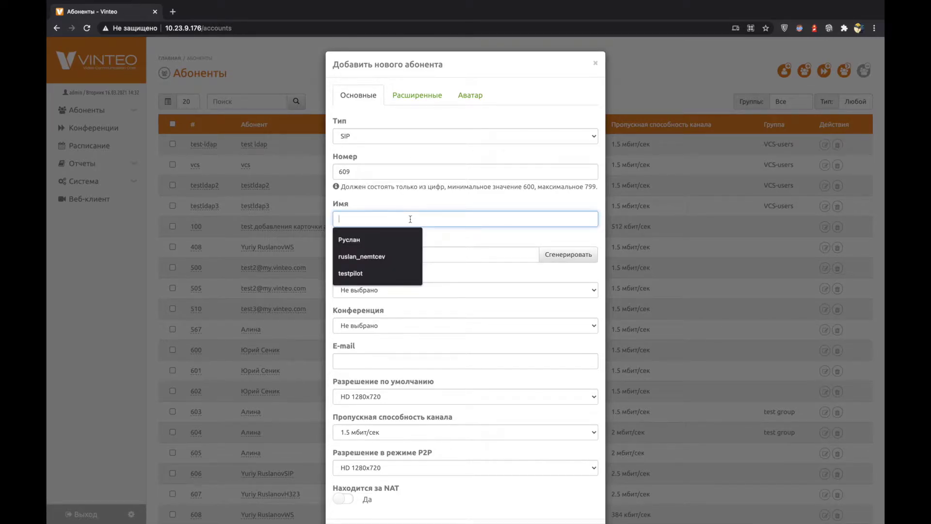
{"action": "left_click", "coordinate": [379, 239]}
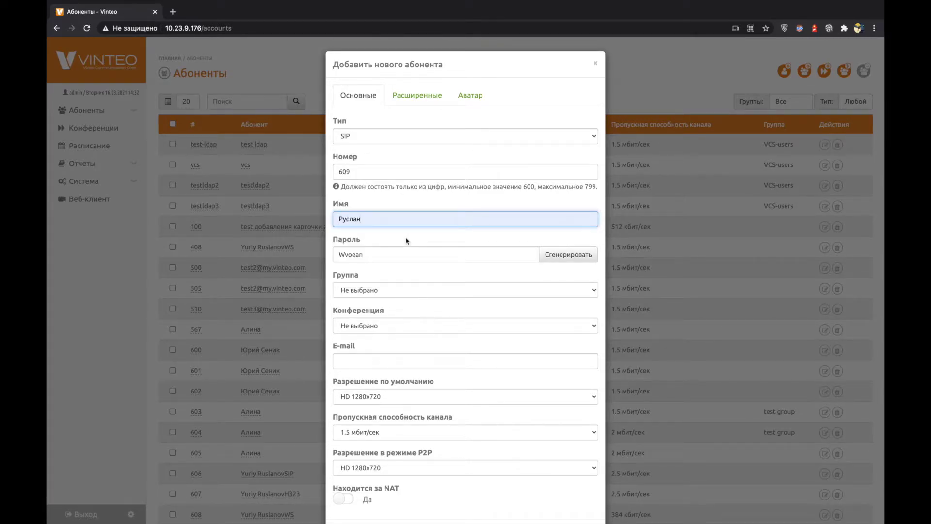
Generate passwords a few times, then replace the password with 123
{"action": "left_click", "coordinate": [580, 259]}
{"action": "left_click", "coordinate": [580, 260]}
{"action": "left_click", "coordinate": [580, 260]}
{"action": "left_click", "coordinate": [487, 254]}
{"action": "type", "text": "123"}
{"action": "scroll", "coordinate": [504, 298], "scroll_direction": "down", "scroll_amount": 1}
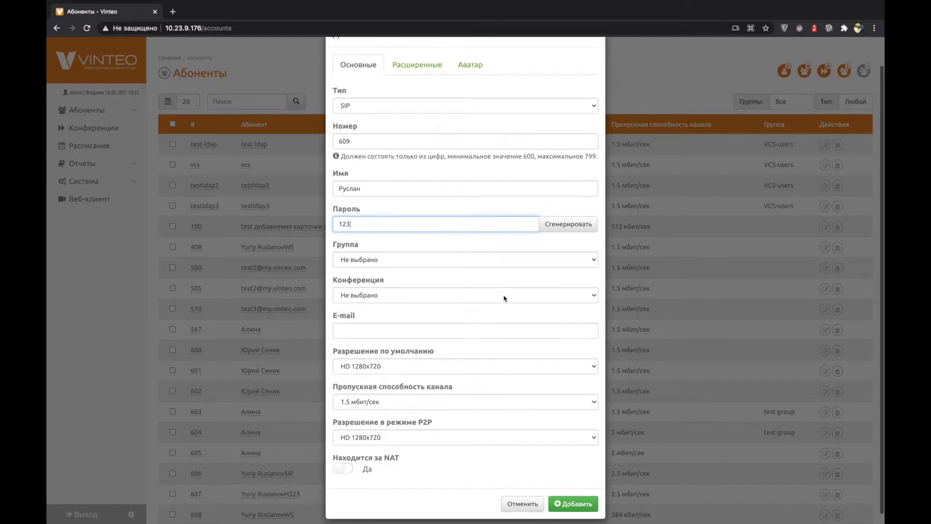
Leave both Группа and Конференция as 'Не выбрано'
{"action": "left_click", "coordinate": [395, 264]}
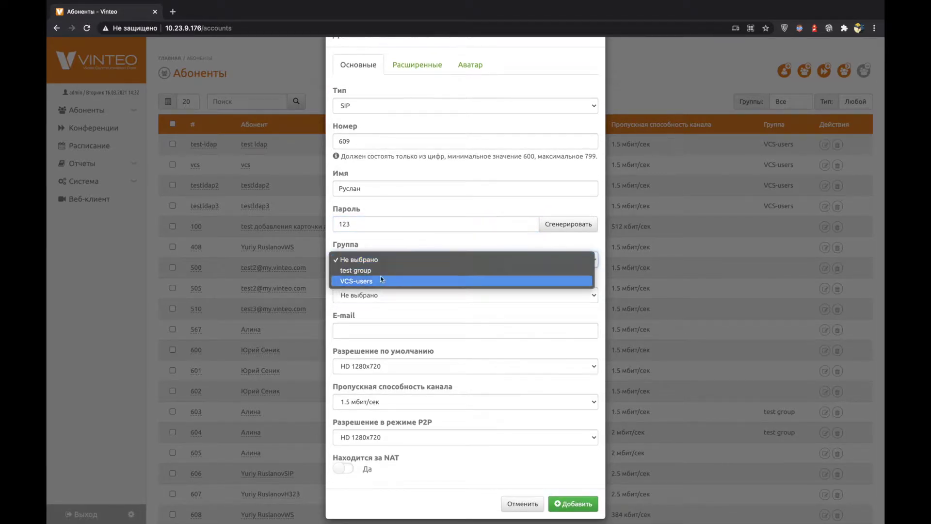
{"action": "left_click", "coordinate": [387, 258]}
{"action": "left_click", "coordinate": [388, 295]}
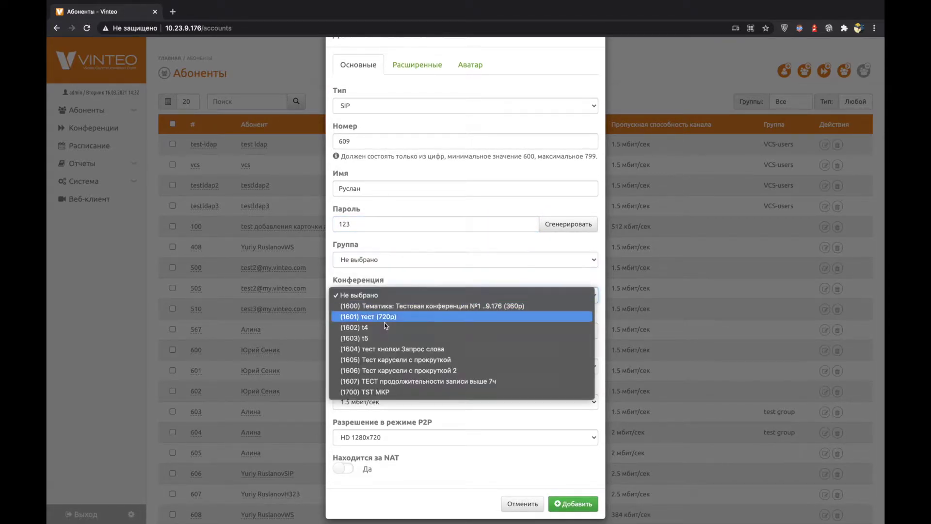
{"action": "left_click", "coordinate": [423, 280]}
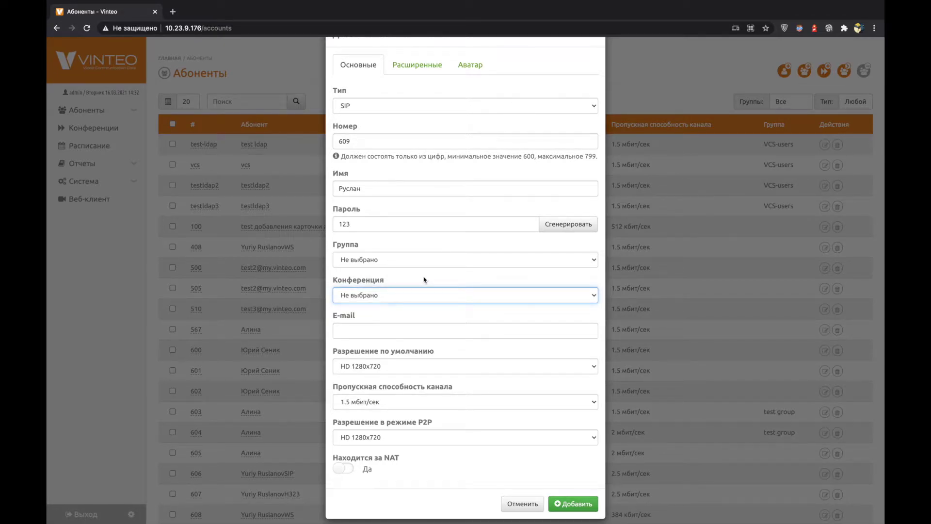
Fill the E-mail field with the suggested address
{"action": "scroll", "coordinate": [424, 279], "scroll_direction": "down", "scroll_amount": 1}
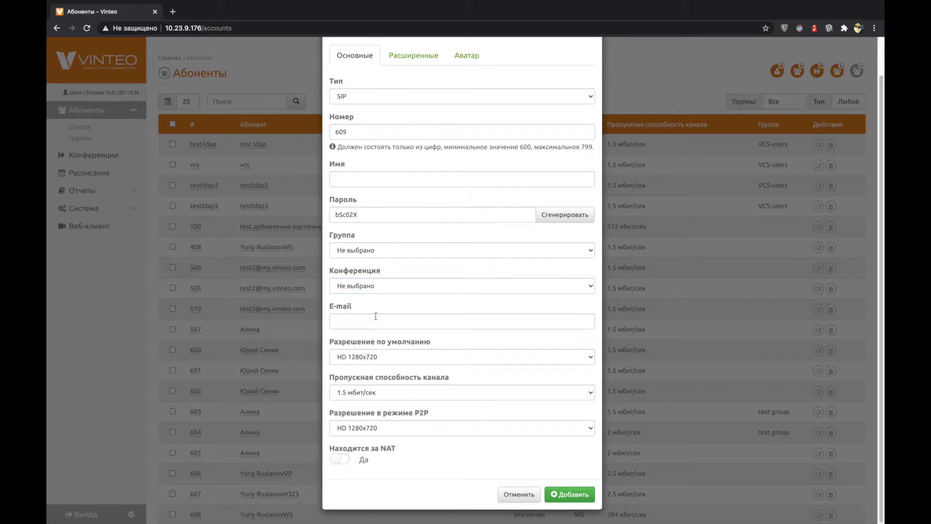
{"action": "left_click", "coordinate": [376, 321]}
{"action": "key", "text": "ctrl+v"}
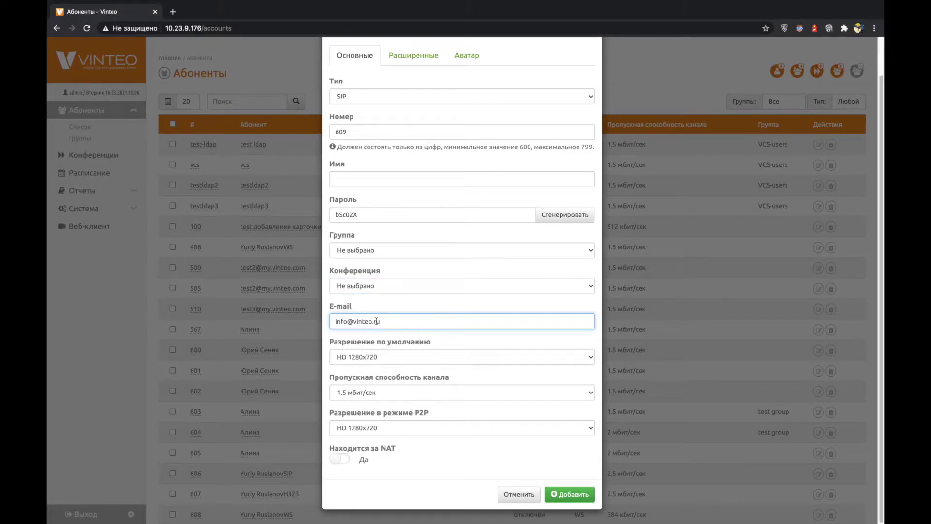
Confirm the e-mail and bring up the SIP extended settings: port 5060, UDP transport, codec lists
{"action": "left_click", "coordinate": [467, 344]}
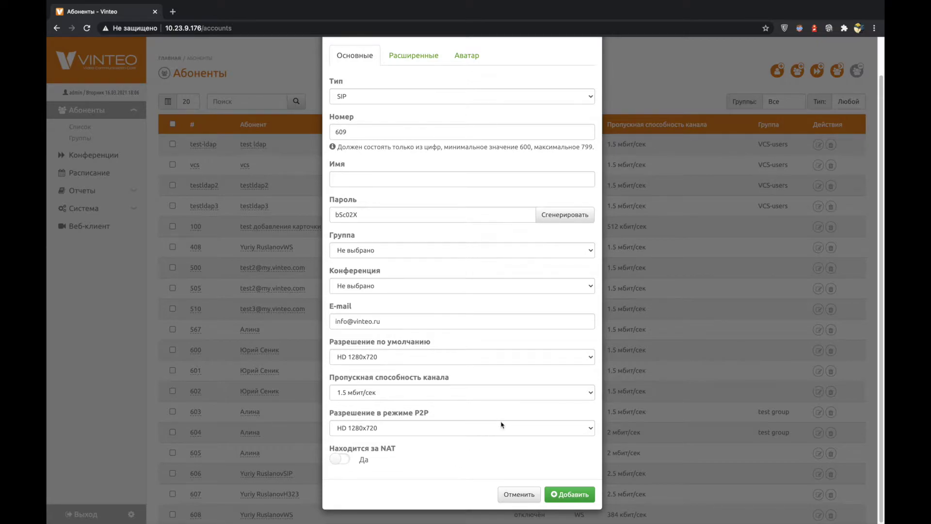
{"action": "scroll", "coordinate": [501, 424], "scroll_direction": "up", "scroll_amount": 1}
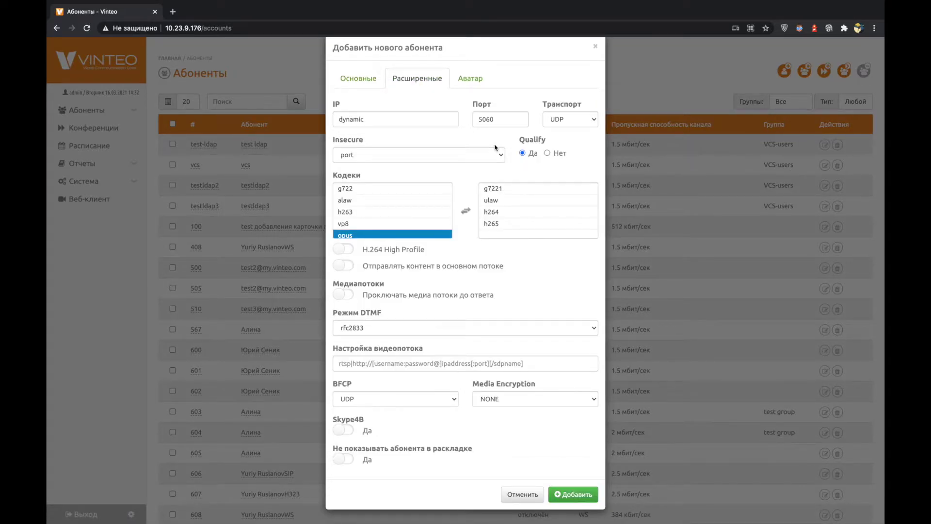
Compare the Основные and Расширенные tabs, then change the type to H.323
{"action": "left_click", "coordinate": [369, 81]}
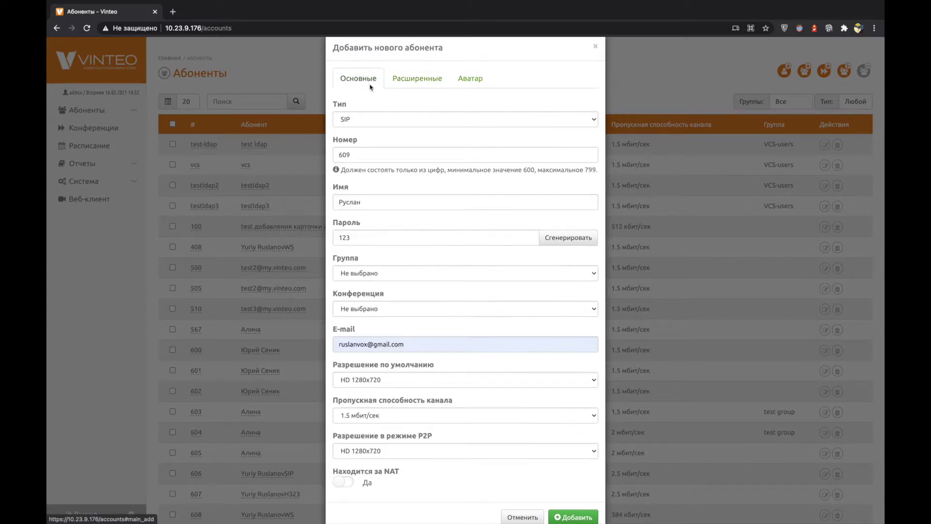
{"action": "left_click", "coordinate": [403, 78]}
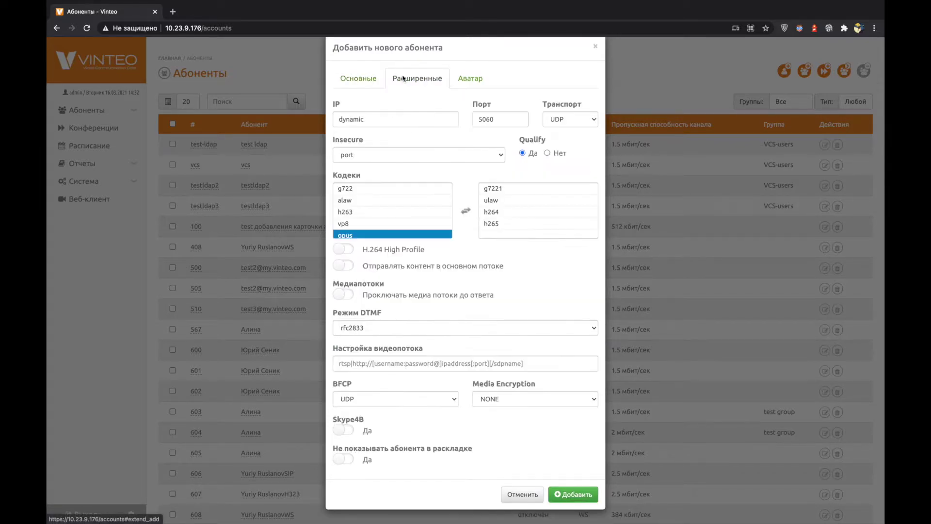
{"action": "left_click", "coordinate": [357, 82]}
{"action": "left_click", "coordinate": [379, 120]}
{"action": "left_click", "coordinate": [381, 130]}
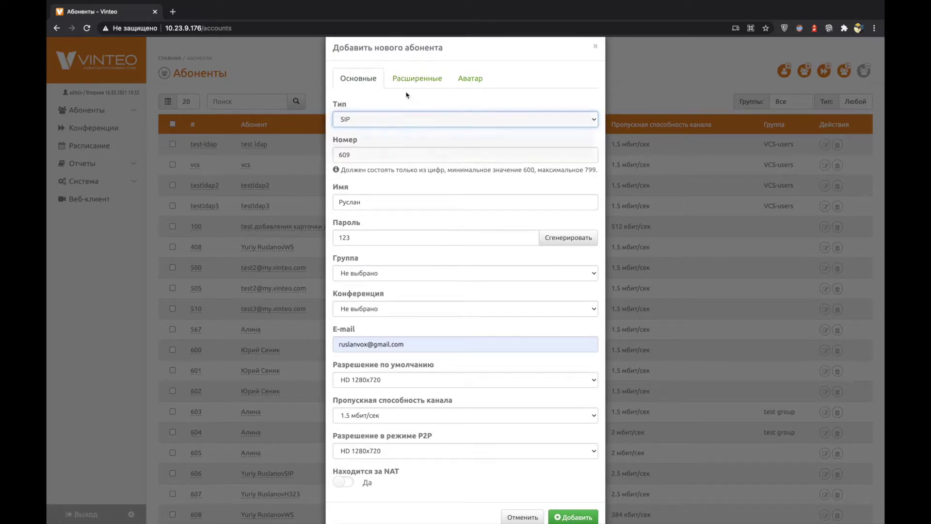
Review the H.323 extended settings, selecting h265 in available and g7221 in enabled codecs
{"action": "left_click", "coordinate": [417, 78]}
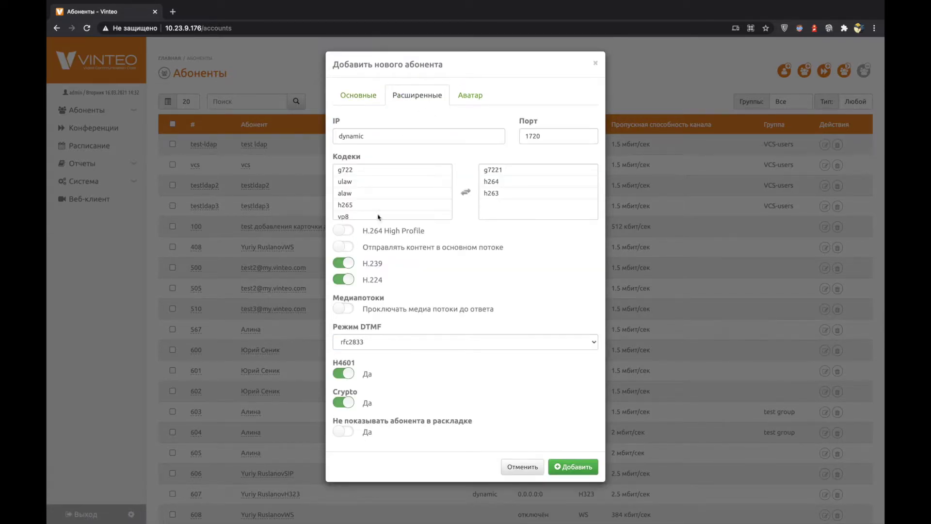
{"action": "left_click", "coordinate": [392, 204]}
{"action": "left_click", "coordinate": [537, 169]}
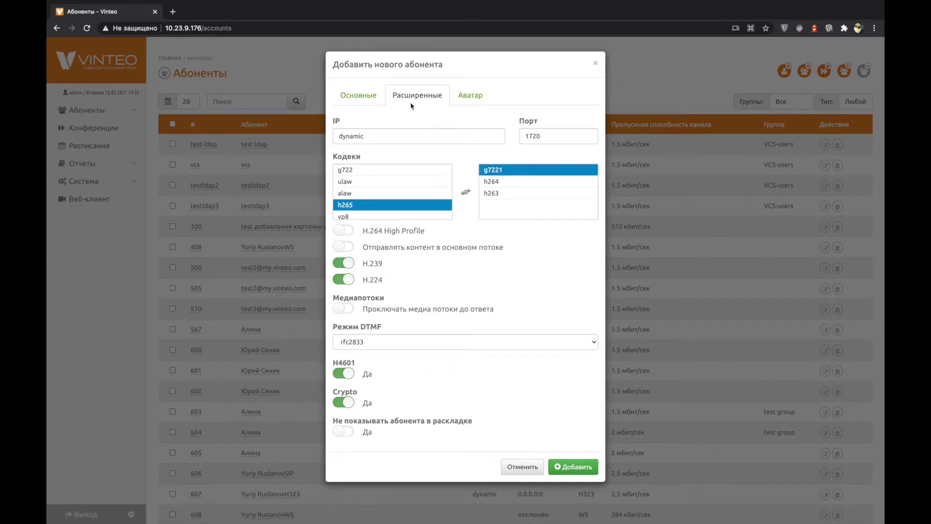
Switch the subscriber type back to SIP
{"action": "left_click", "coordinate": [359, 95]}
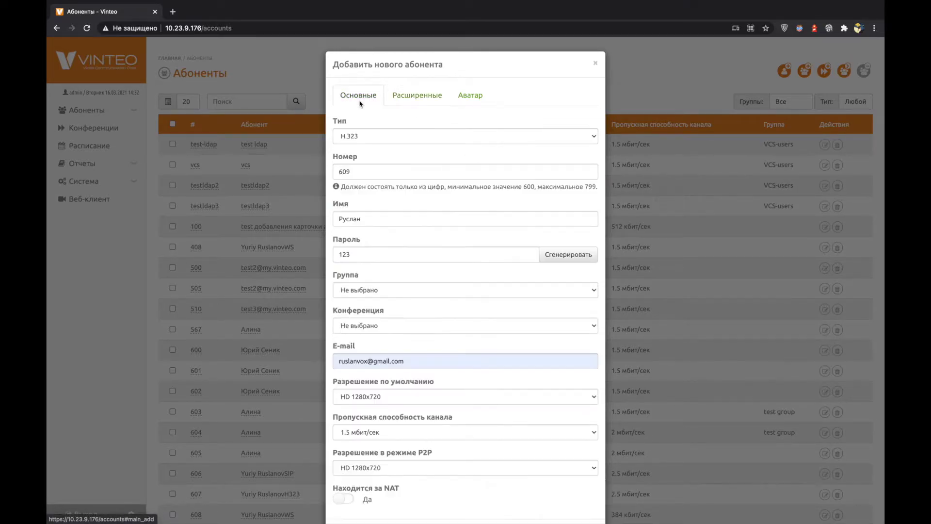
{"action": "left_click", "coordinate": [370, 133]}
{"action": "left_click", "coordinate": [406, 149]}
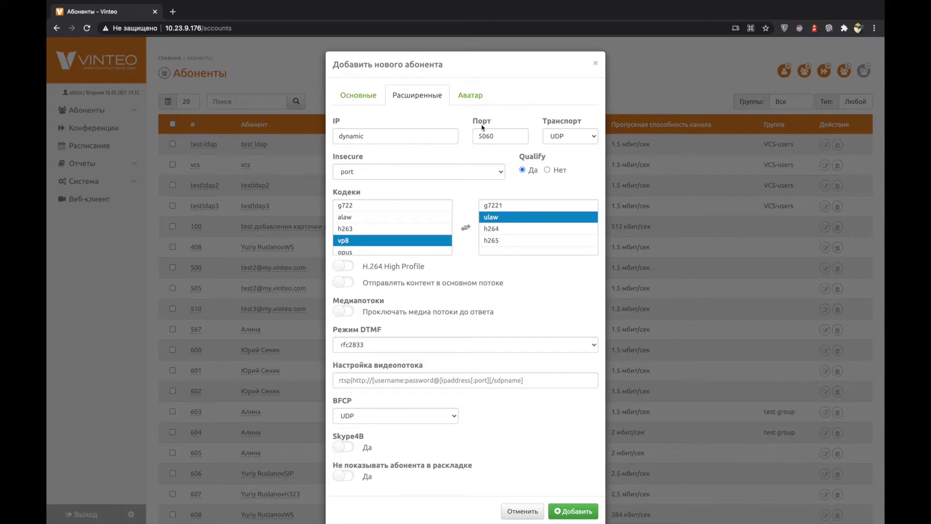
Check the SIP port field and select the h264 codec in the extended settings
{"action": "left_click", "coordinate": [500, 137]}
{"action": "scroll", "coordinate": [538, 157], "scroll_direction": "down", "scroll_amount": 1}
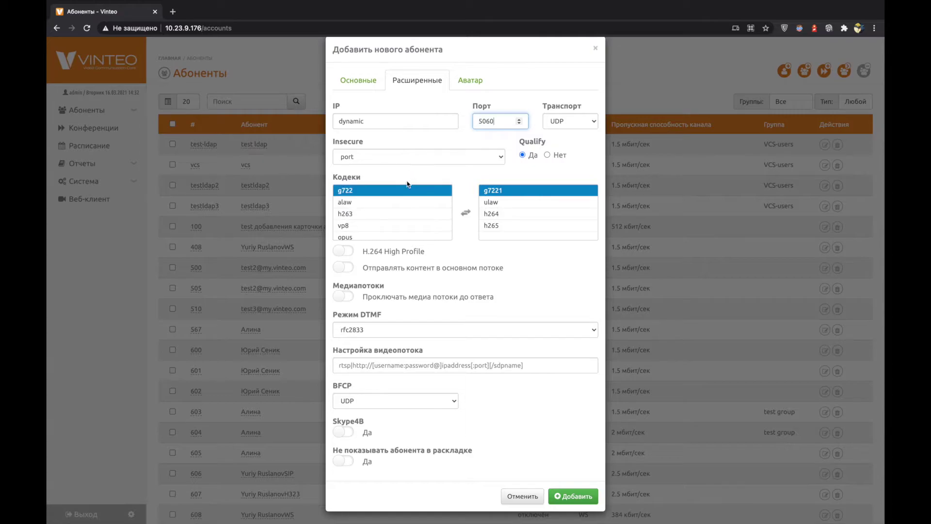
{"action": "left_click", "coordinate": [502, 214]}
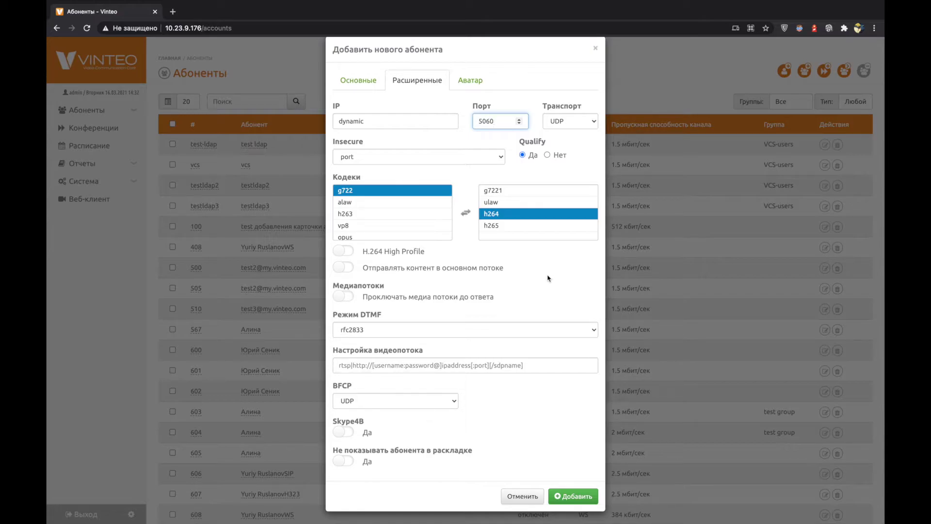
Turn on 'Отправлять контент в основном потоке' so h239Send joins the enabled codecs
{"action": "left_click", "coordinate": [345, 271]}
{"action": "left_click", "coordinate": [346, 272]}
{"action": "left_click", "coordinate": [346, 273]}
{"action": "left_click", "coordinate": [346, 273]}
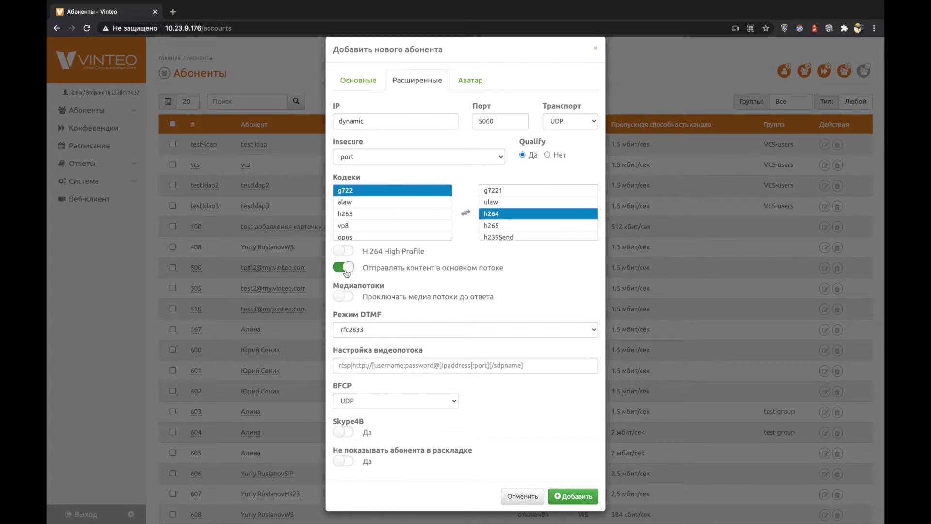
Keep DTMF mode at rfc2833 and view the Аватар tab accepting .jpg up to 3840x2160
{"action": "left_click", "coordinate": [376, 331]}
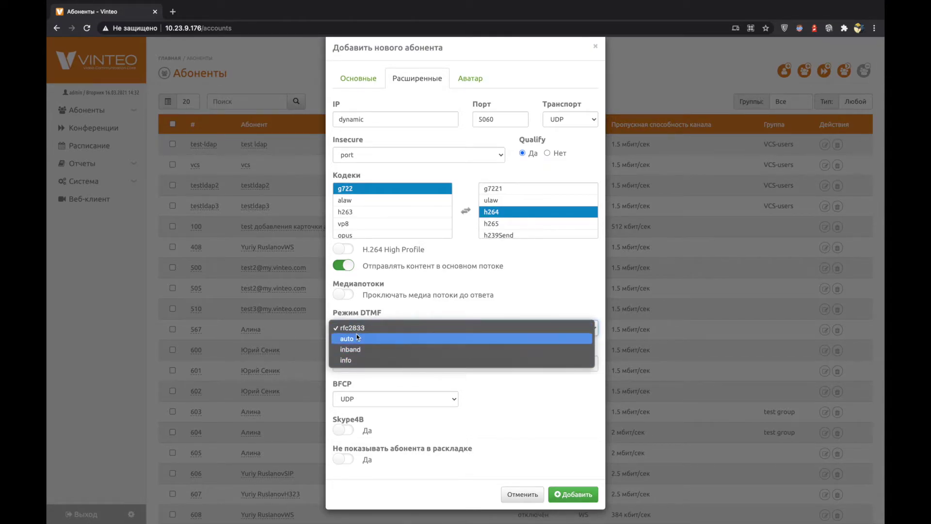
{"action": "left_click", "coordinate": [386, 430]}
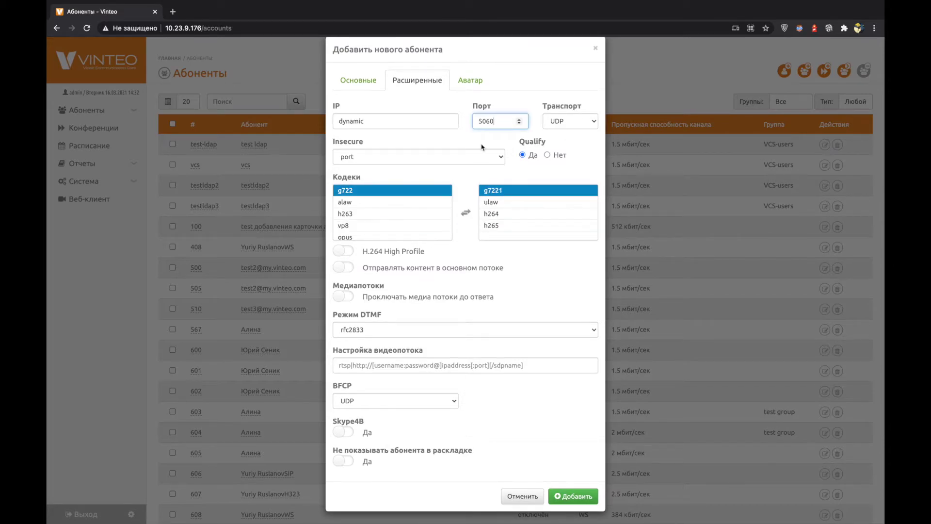
{"action": "left_click", "coordinate": [473, 81]}
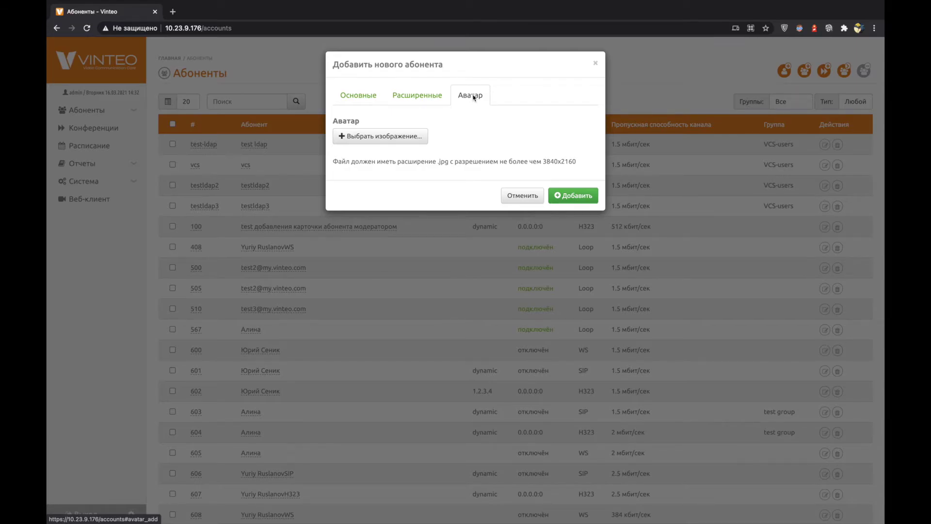
Set the type to H.323 and browse its extended settings on port 1720, selecting alaw and h265
{"action": "left_click", "coordinate": [350, 99]}
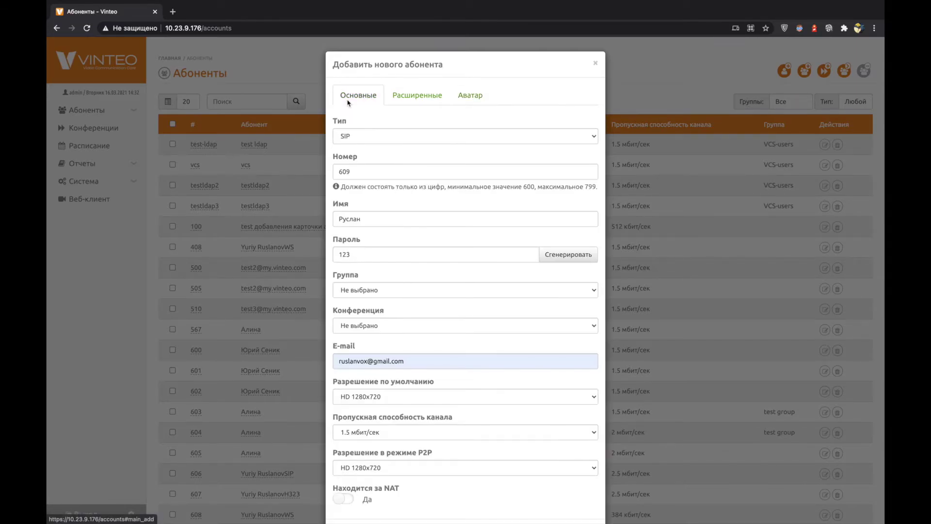
{"action": "left_click", "coordinate": [373, 135]}
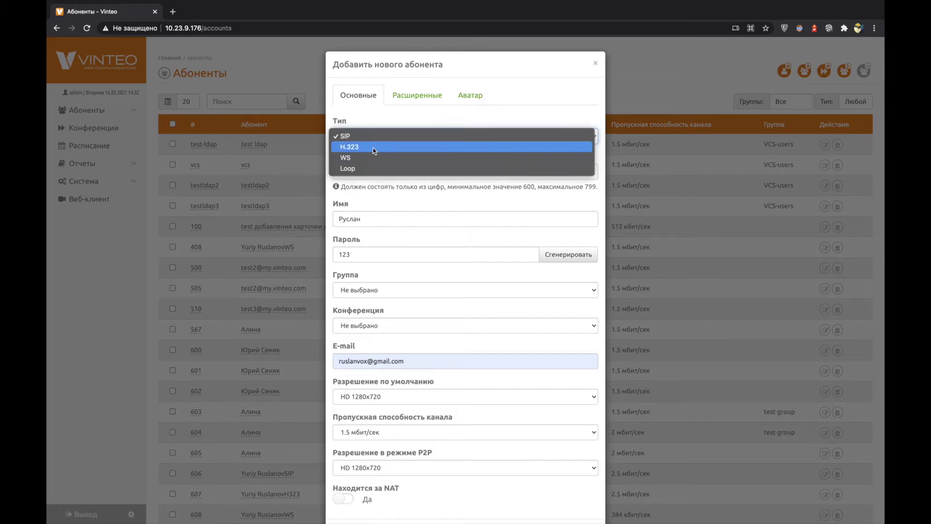
{"action": "left_click", "coordinate": [373, 148]}
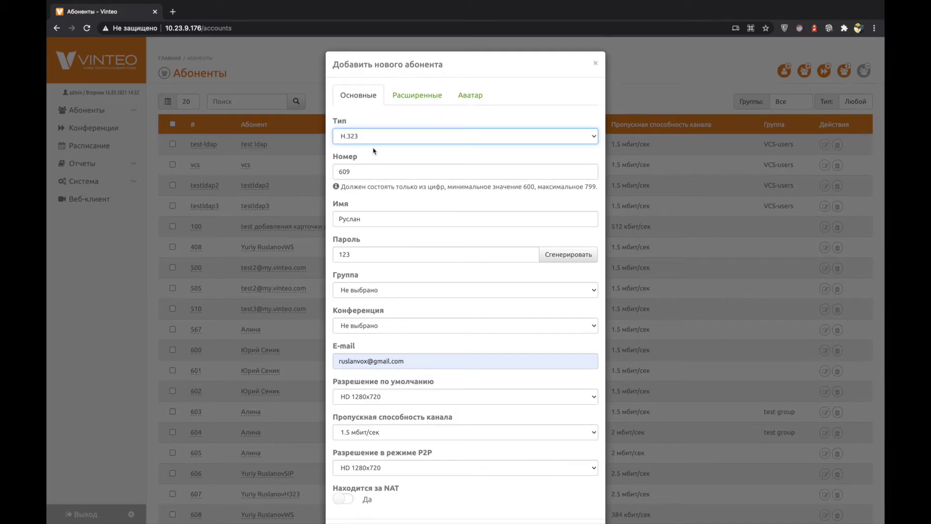
{"action": "left_click", "coordinate": [415, 100]}
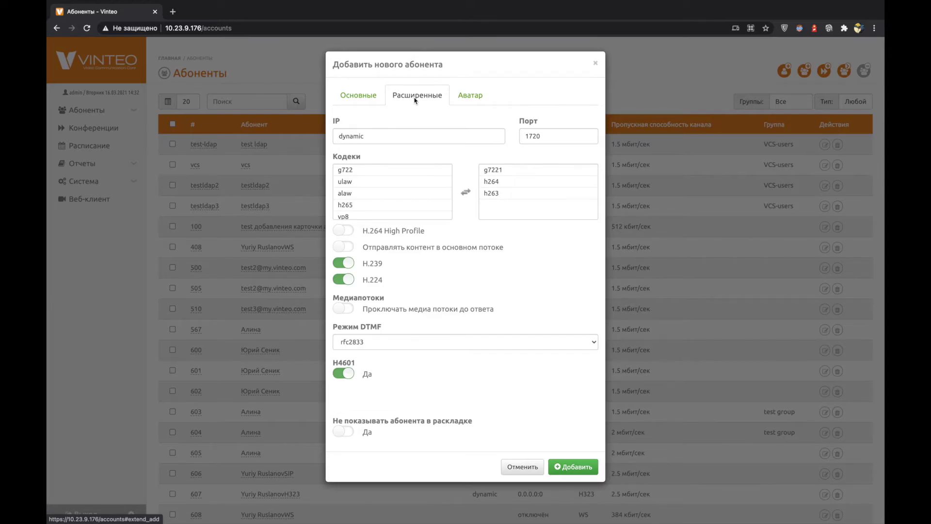
{"action": "left_click", "coordinate": [345, 193]}
{"action": "left_click", "coordinate": [345, 205]}
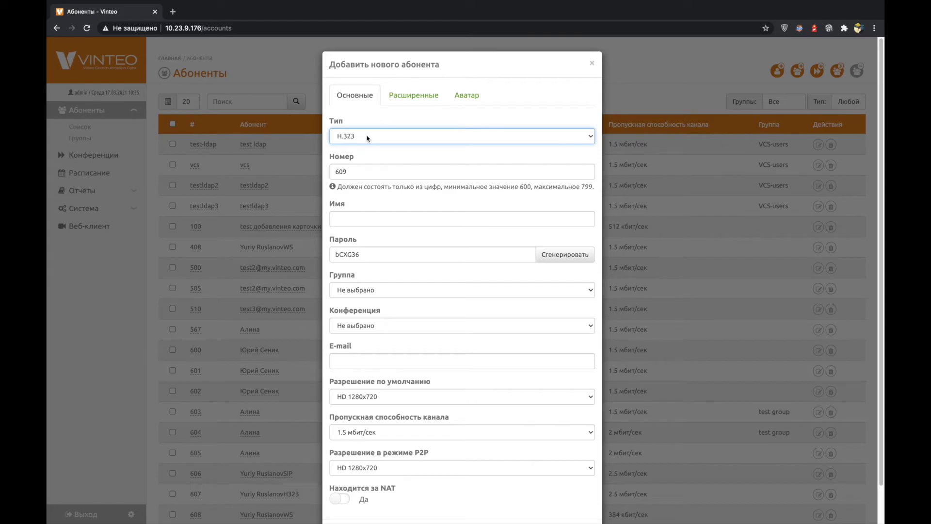
Set the type to WS and select h239Send in its extended codec list
{"action": "left_click", "coordinate": [366, 136]}
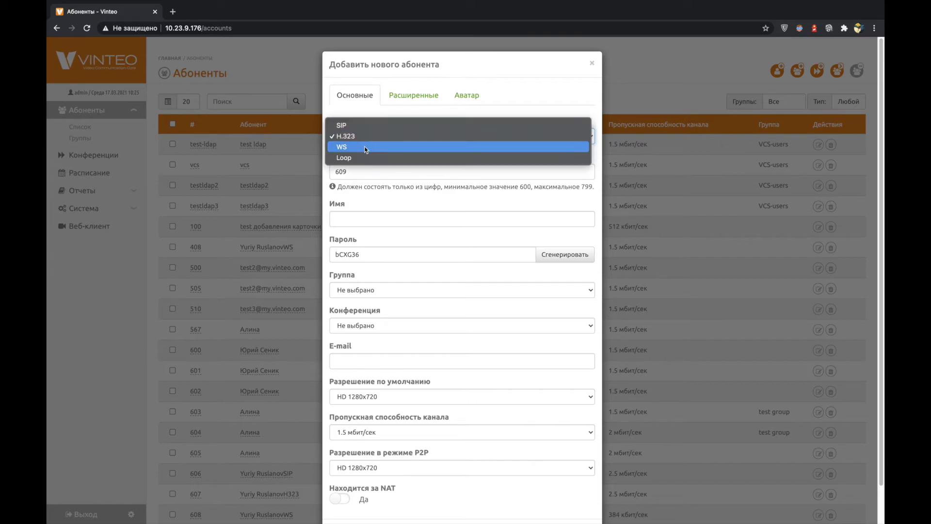
{"action": "left_click", "coordinate": [364, 149]}
{"action": "left_click", "coordinate": [414, 95]}
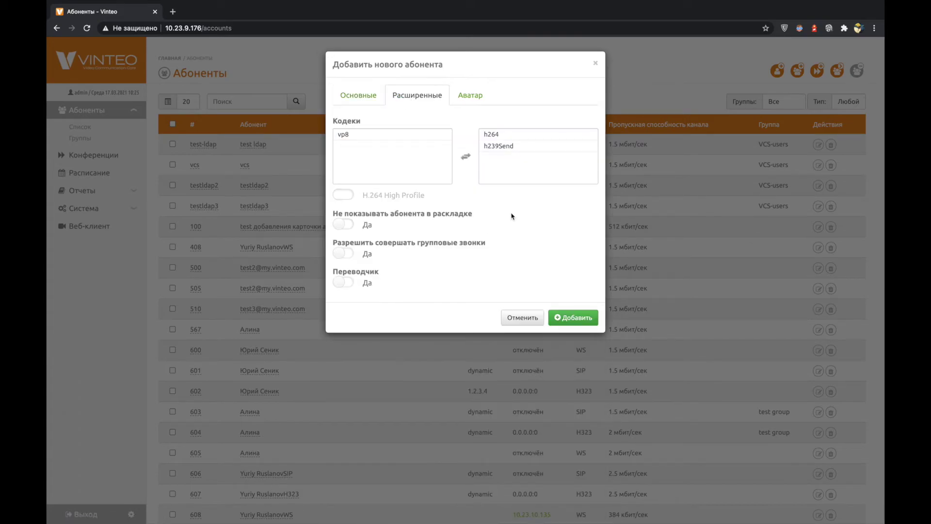
{"action": "left_click", "coordinate": [502, 151]}
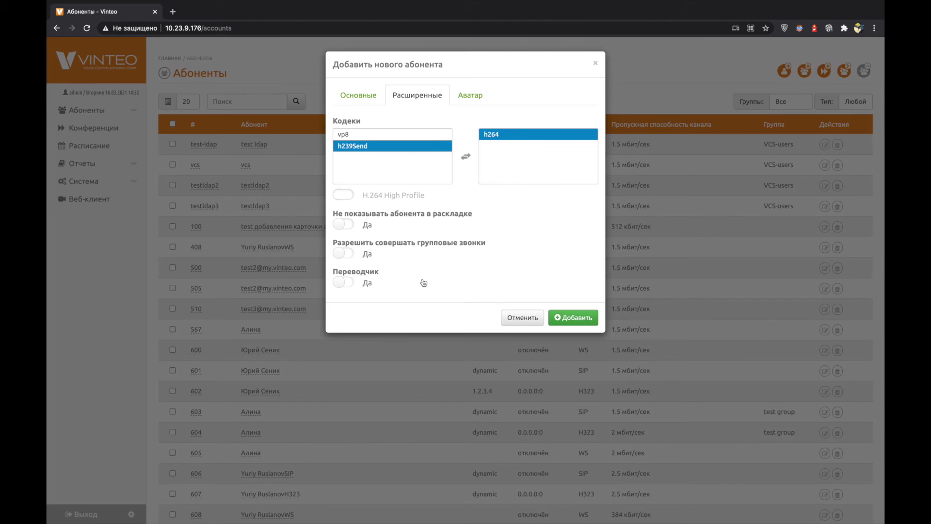
{"action": "left_click", "coordinate": [358, 95]}
{"action": "left_click", "coordinate": [363, 138]}
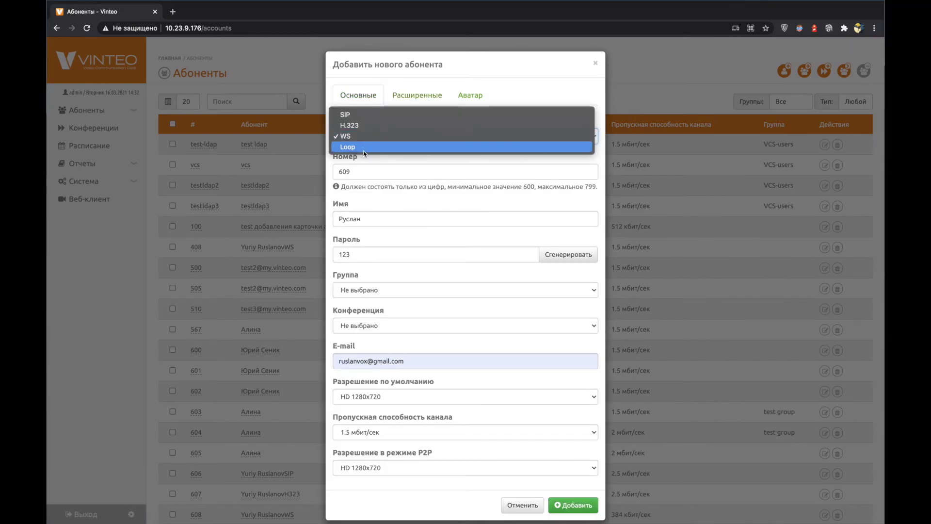
Choose Loop as the type and view its extended settings, leaving Serve gateway on auto
{"action": "left_click", "coordinate": [365, 147]}
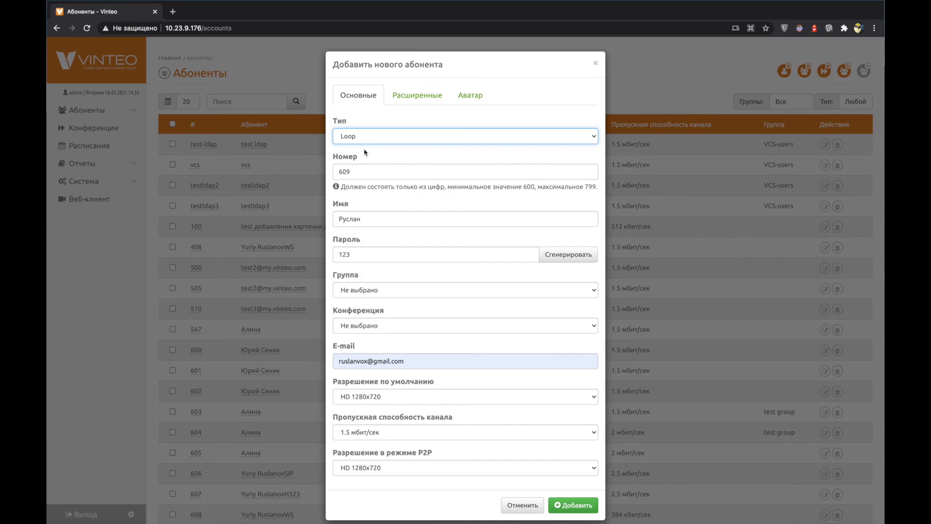
{"action": "left_click", "coordinate": [373, 139]}
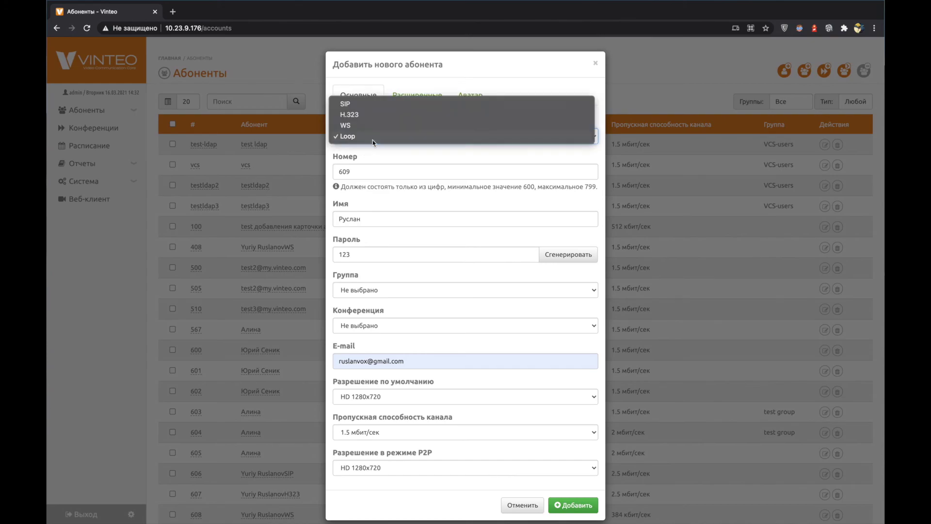
{"action": "left_click", "coordinate": [368, 136]}
{"action": "left_click", "coordinate": [371, 165]}
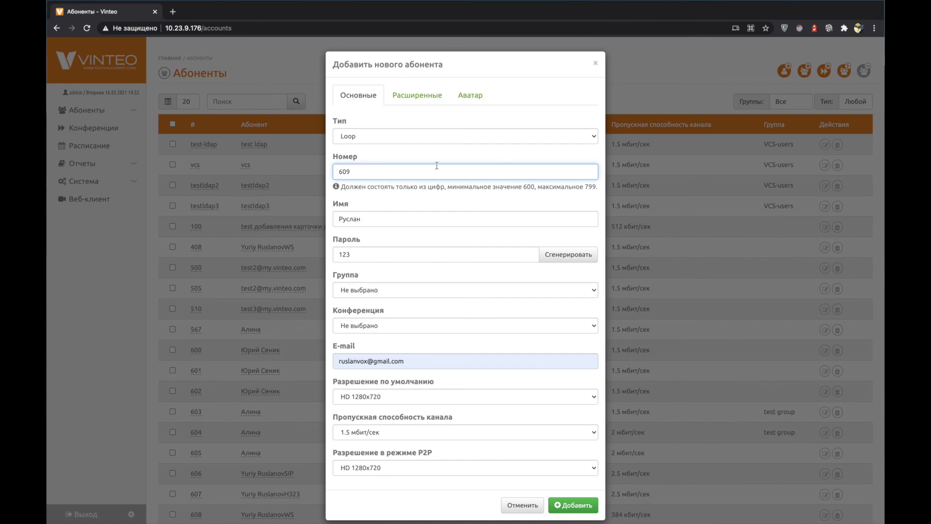
{"action": "left_click", "coordinate": [396, 95]}
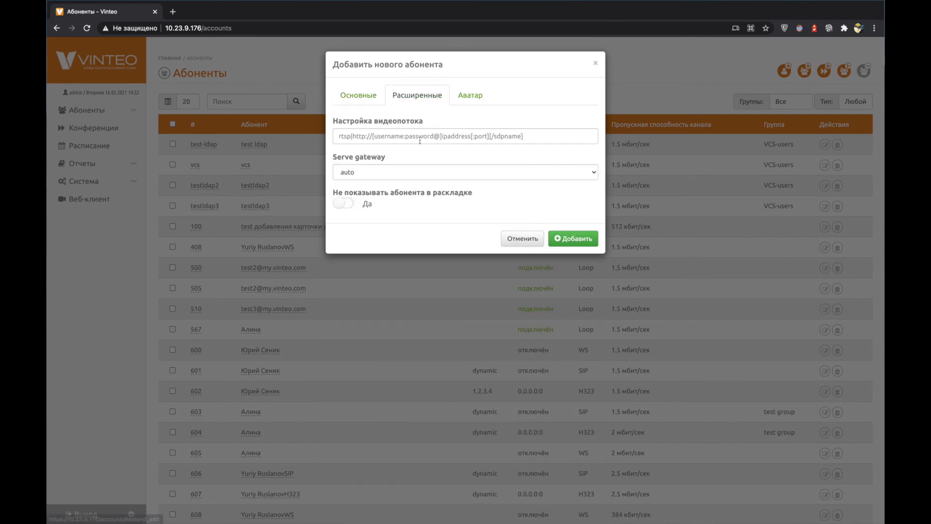
{"action": "left_click", "coordinate": [367, 178]}
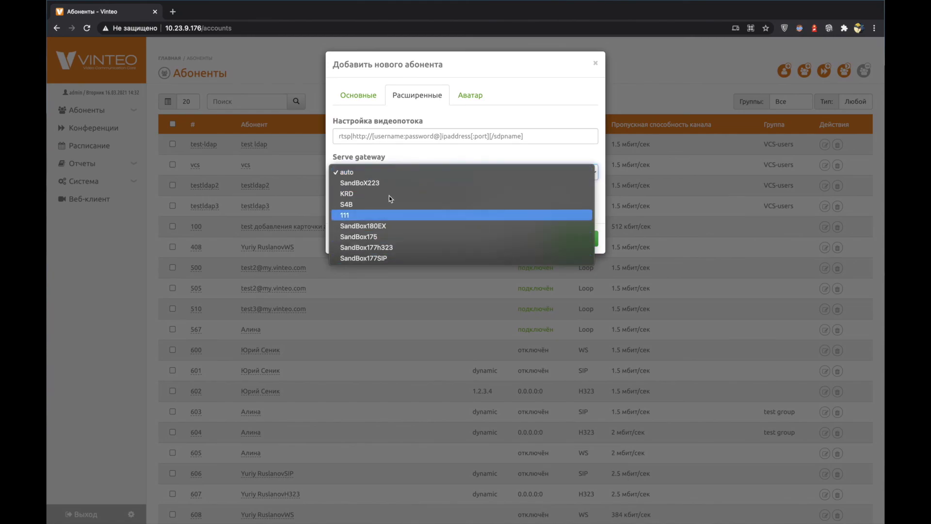
{"action": "key", "text": "Escape"}
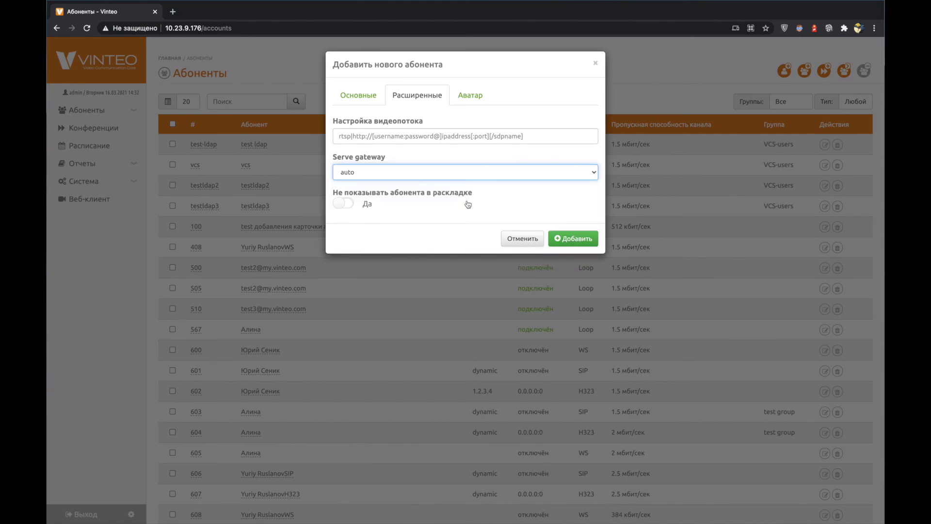